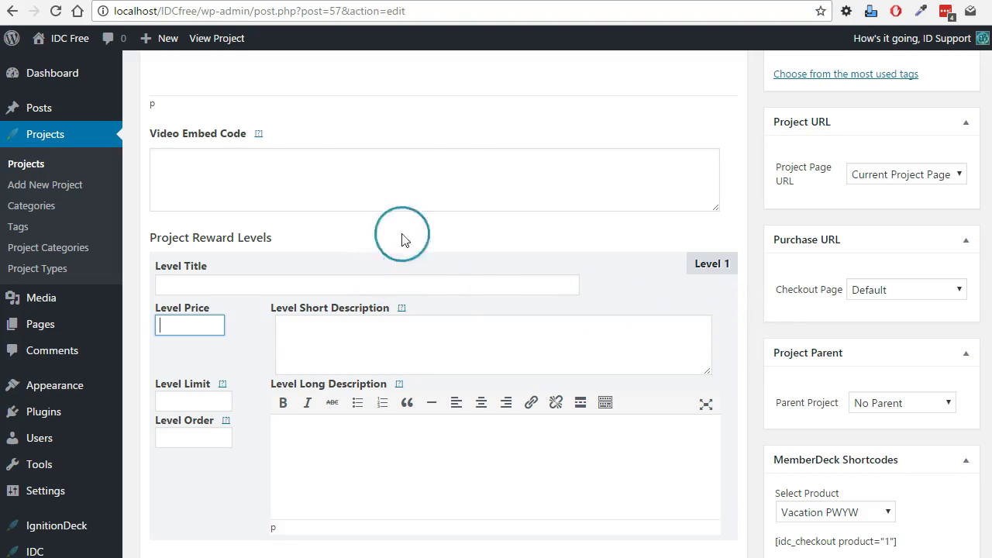
Step: Enter reward Level 1 as 'IgnitionDeck One', price 10, with 'Short description' as its description
click(388, 286)
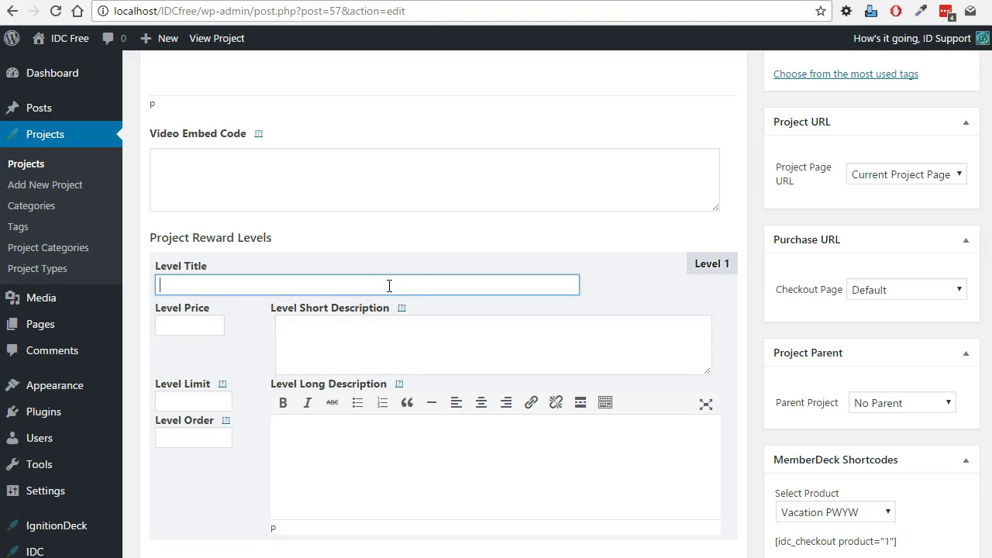
text(IgnitionDeck One)
click(207, 326)
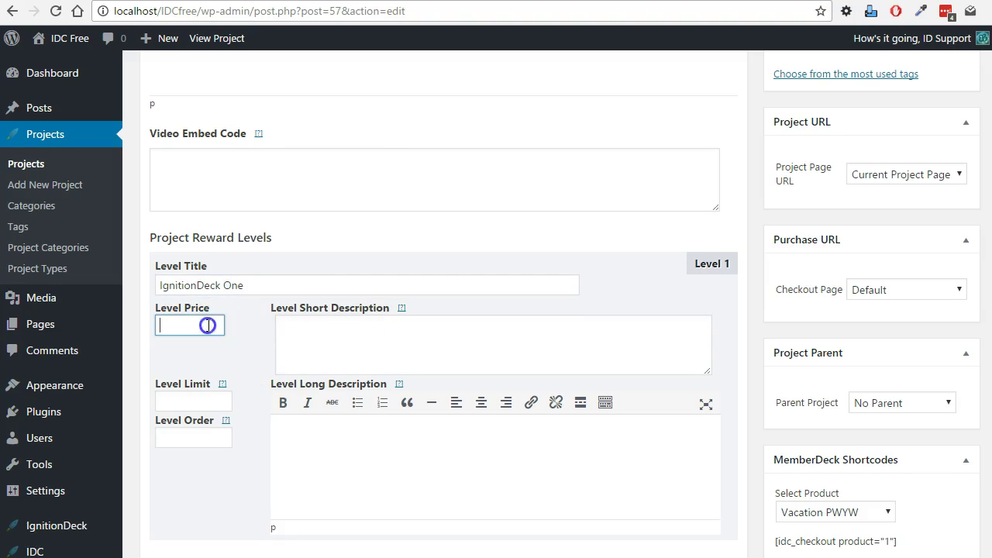
text(10)
click(340, 330)
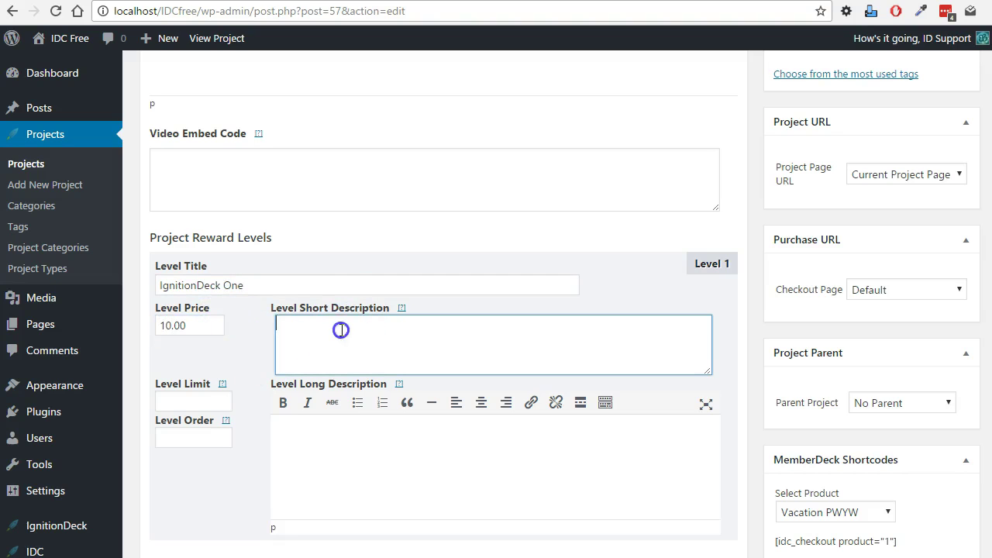
text(Short description)
scroll(342, 330, down, 4)
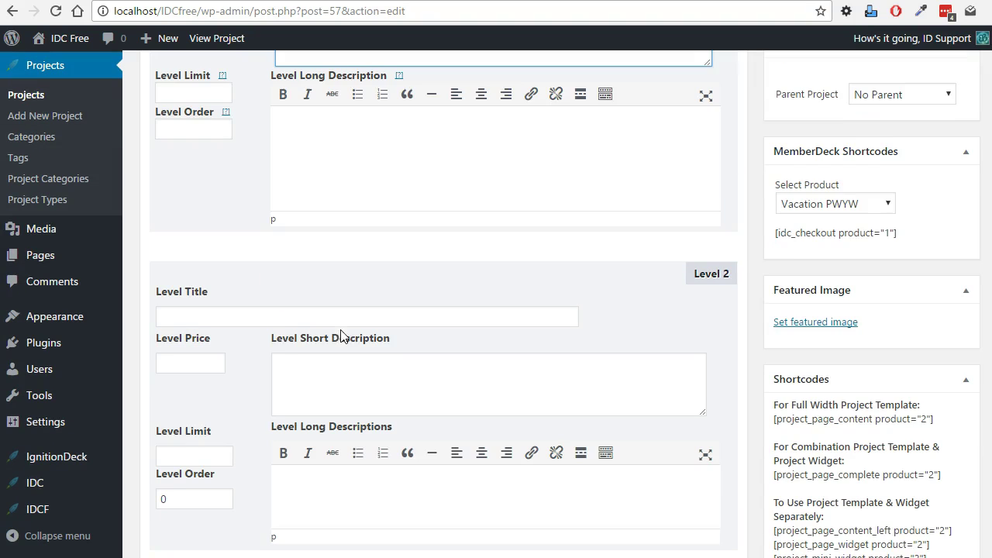
scroll(272, 222, up, 2)
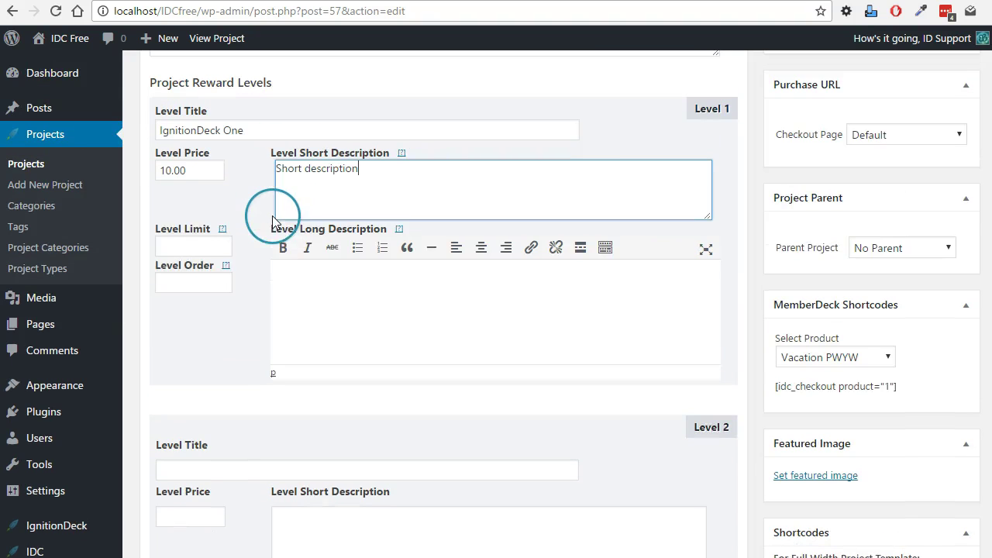
click(200, 240)
click(210, 285)
Step: Fill Level 2 as 'IgnitionDeck Two', price 20.00, short description 'Short description'
scroll(198, 310, down, 2)
click(204, 317)
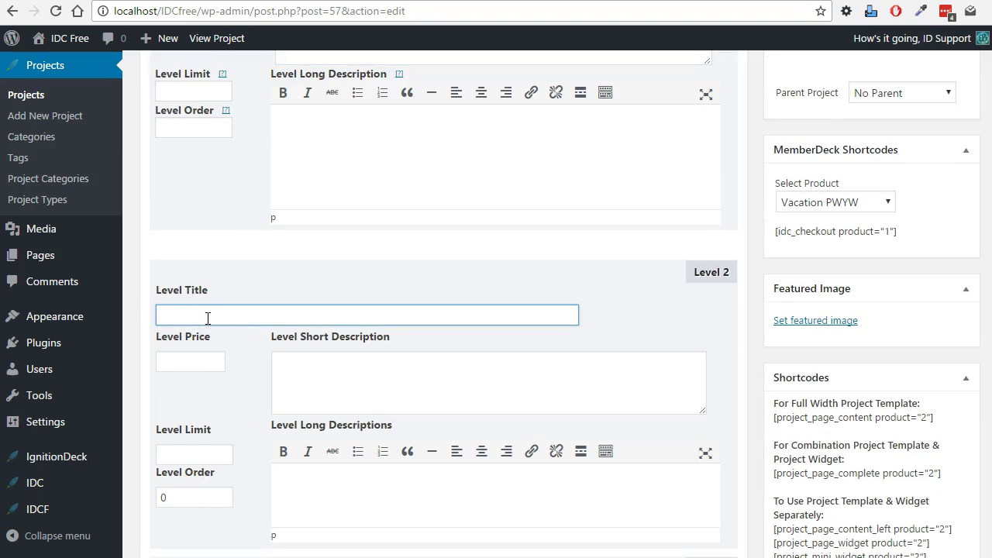
text(IgnitionDeck Two)
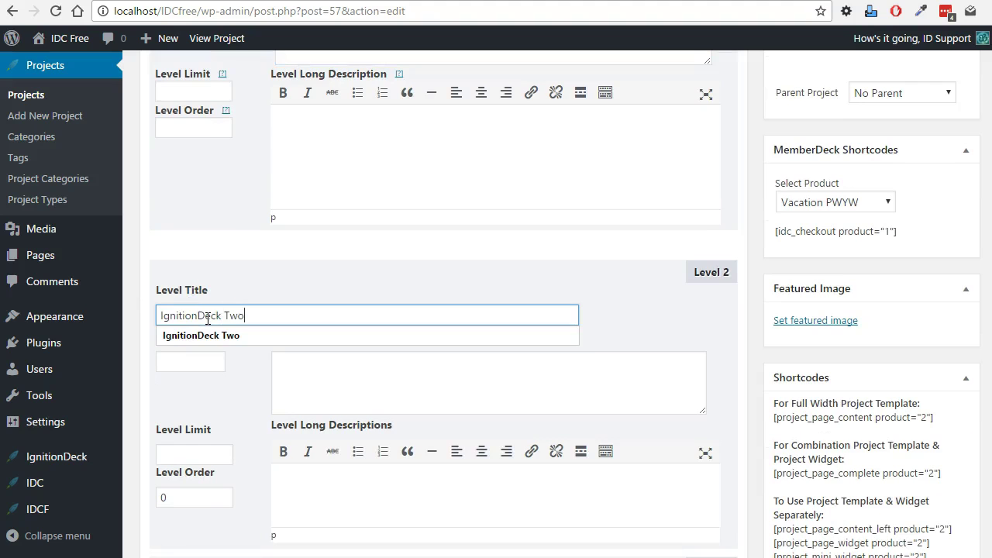
click(200, 361)
text(20)
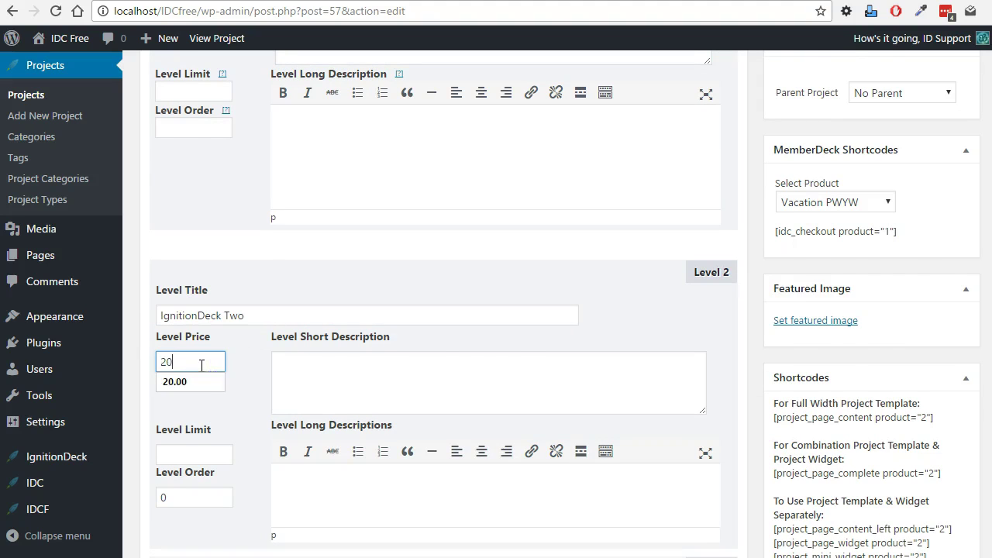
text(.00)
scroll(418, 209, down, 2)
click(418, 209)
text(Short description)
Step: Fill Level 3 as 'IgnitionDeck Three', price 30, pasting the short description
click(294, 457)
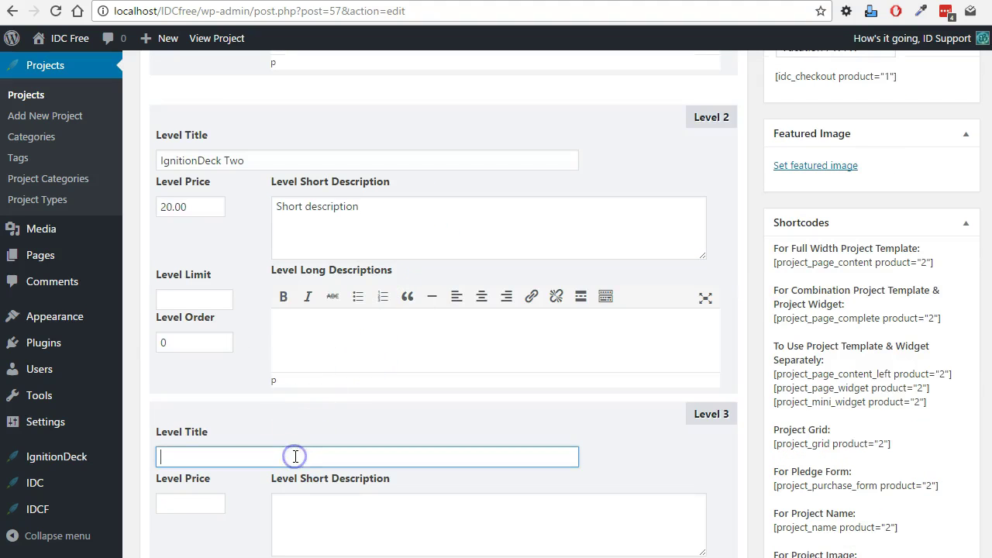
text(IgnitionDeck Three)
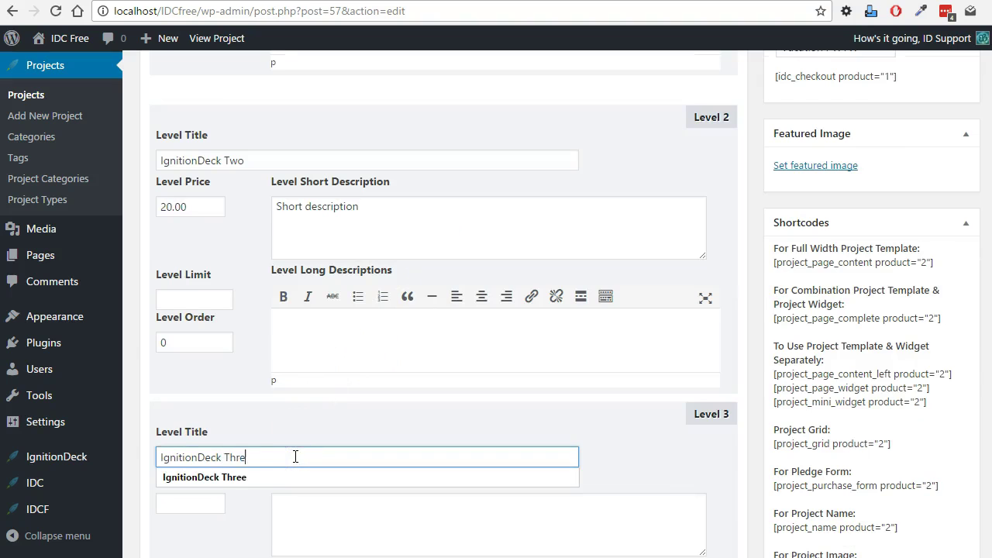
click(194, 509)
text(30)
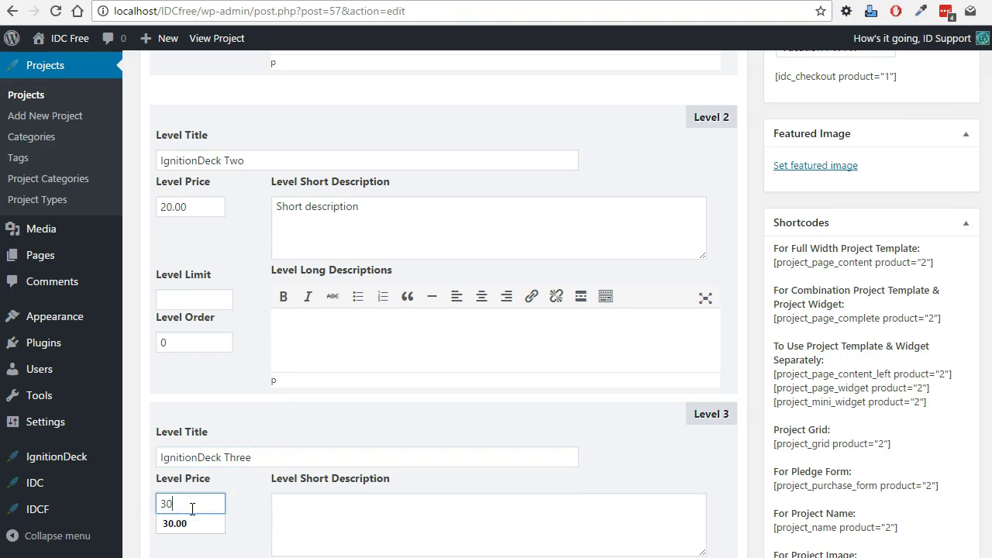
click(318, 516)
click(318, 515)
text(Short description)
Step: Fill Level 4 as 'IgnitionDeck PWYW' with no price and description 'Short description: PWYW'
scroll(318, 512, down, 4)
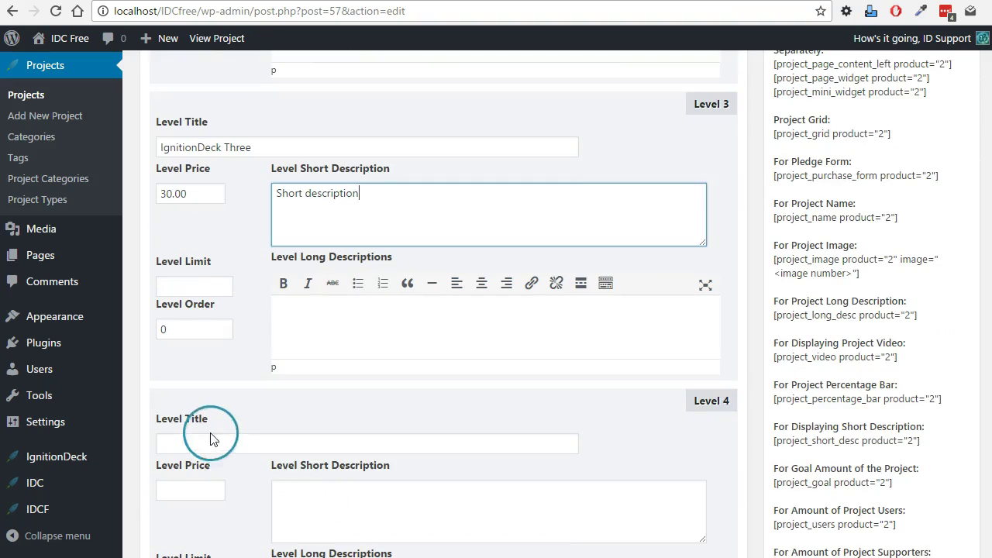
click(210, 440)
text(IgnitionDeck P)
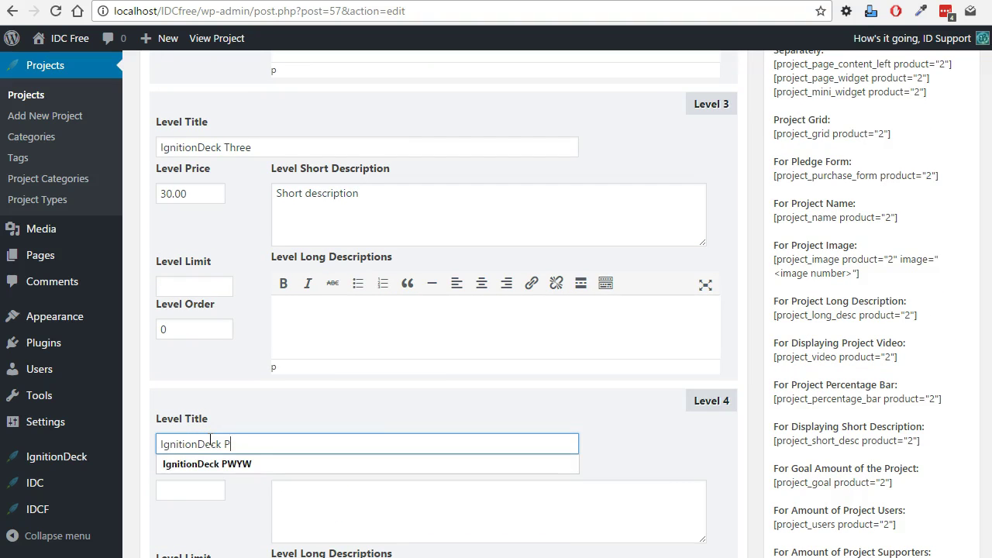
text(WYW)
click(237, 496)
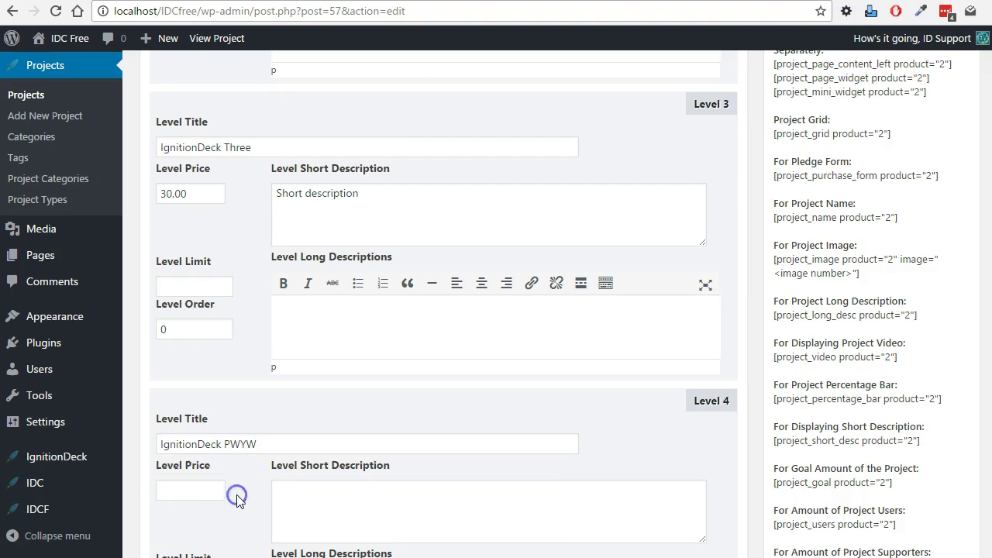
click(183, 493)
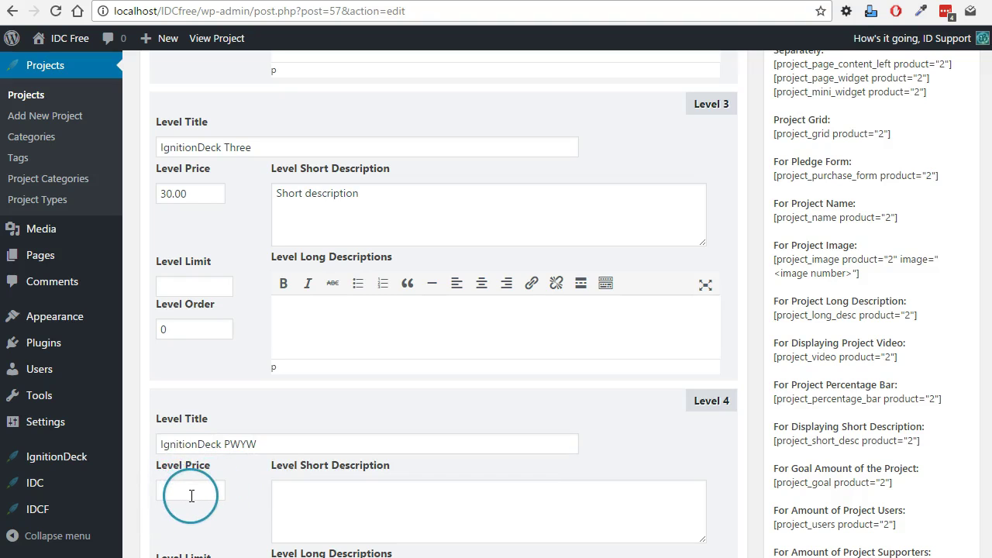
scroll(587, 428, down, 2)
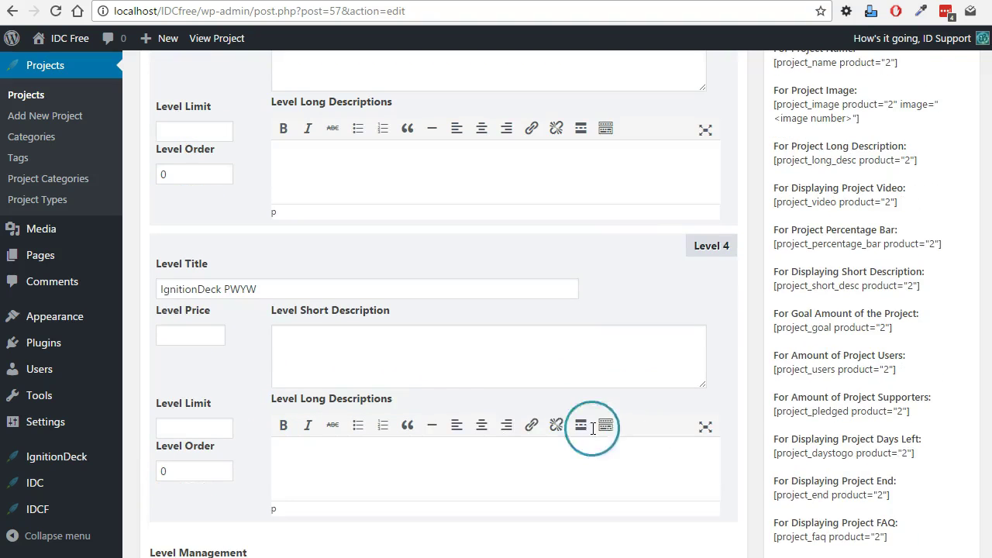
click(295, 339)
text(Short description)
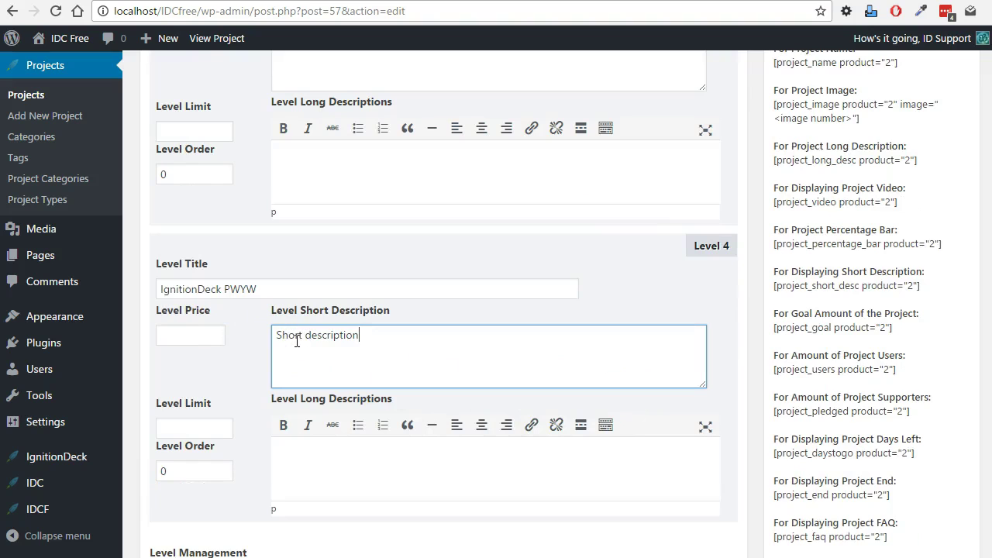
text(: PWYW)
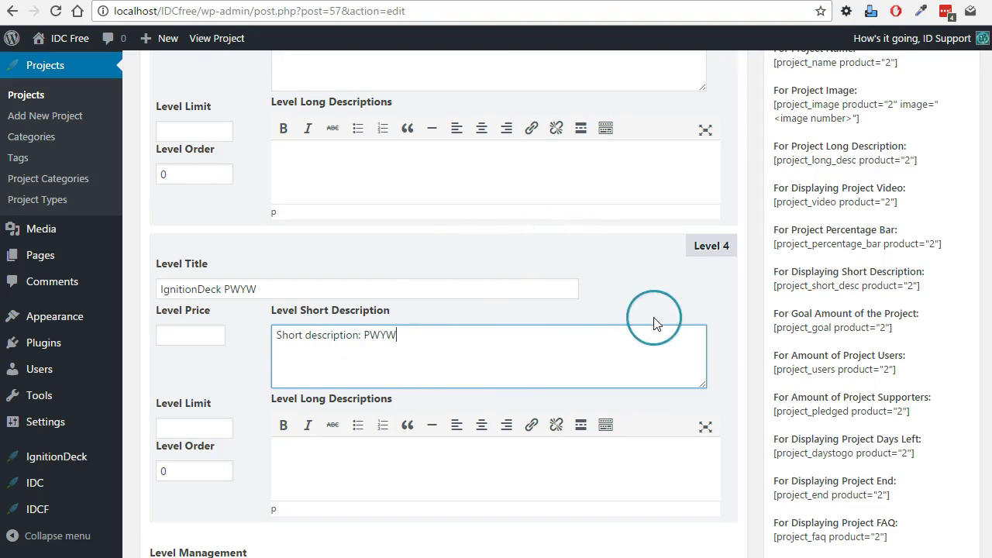
Step: Scroll back to the top and update the project to save its reward levels
scroll(786, 321, up, 7)
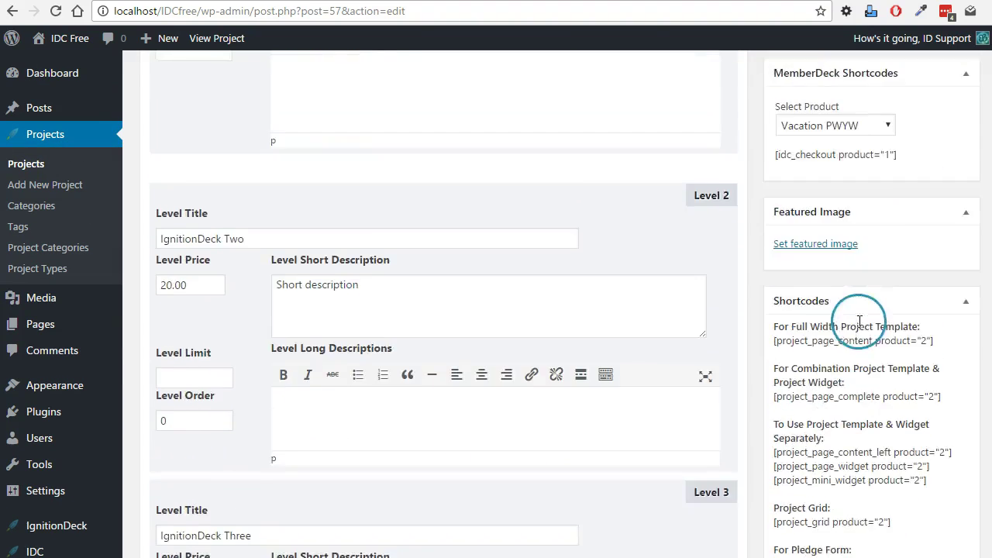
scroll(859, 321, up, 10)
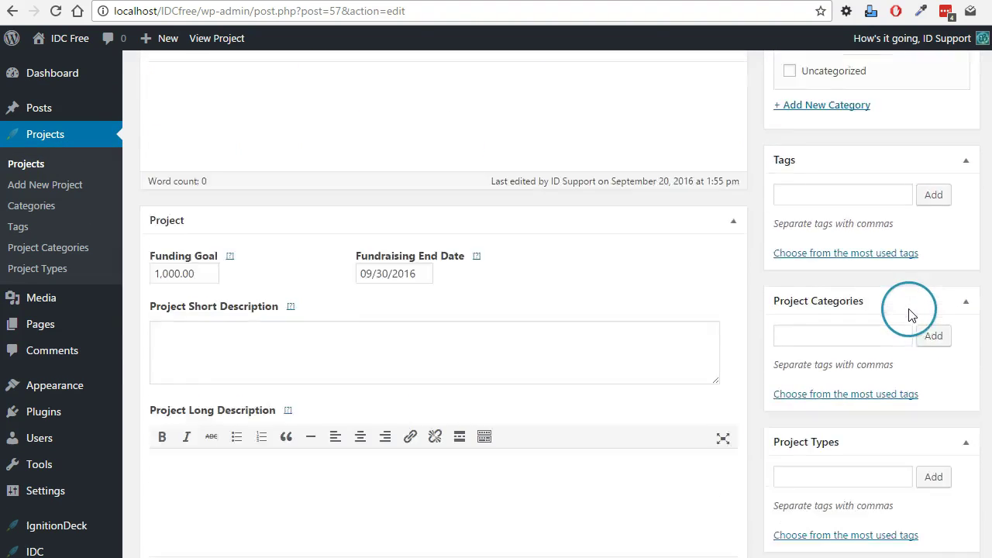
scroll(911, 314, up, 10)
click(941, 381)
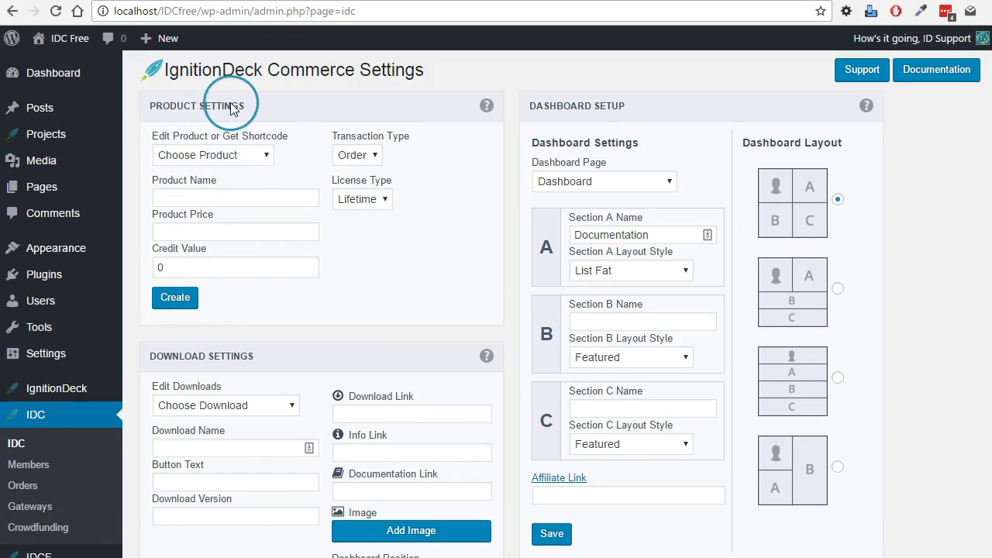
Step: Load the IgnitionDeck One product, priced 10, and update it
click(266, 155)
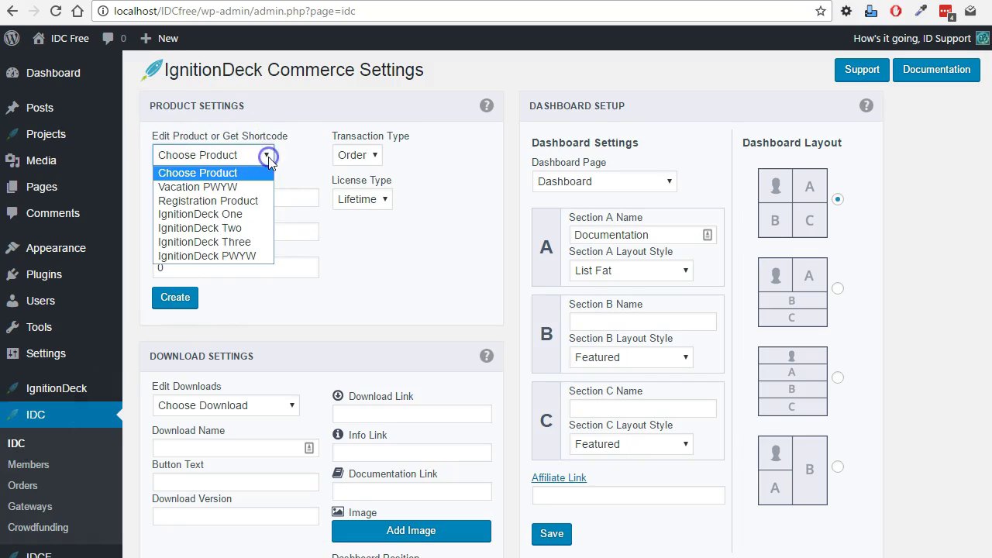
click(253, 215)
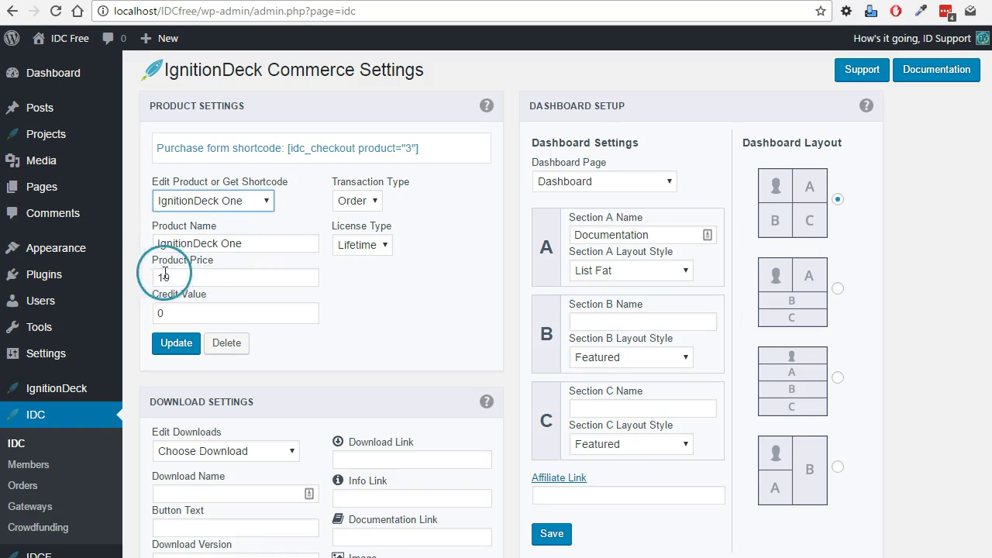
click(176, 342)
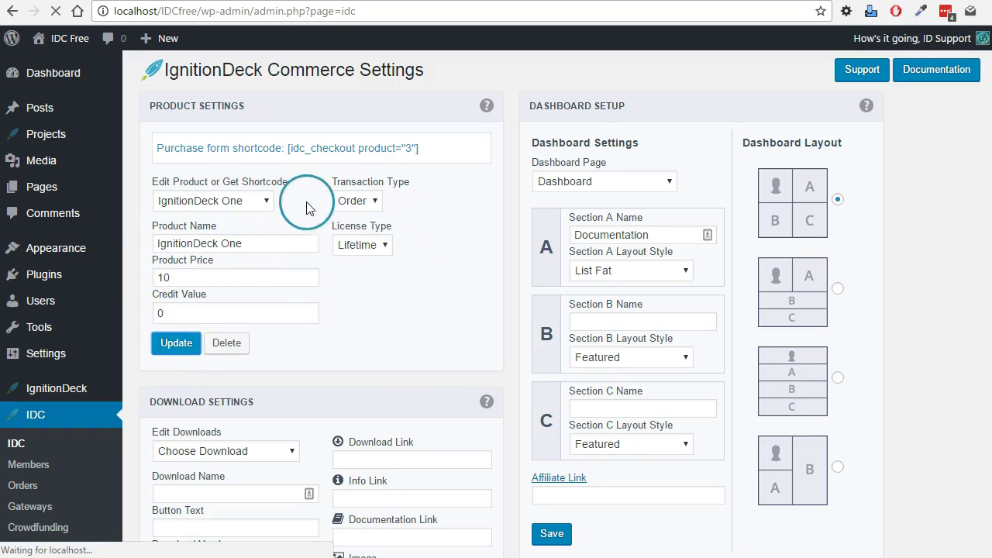
Step: Review the IgnitionDeck Two, Three and PWYW products in turn, ending on PWYW
click(267, 188)
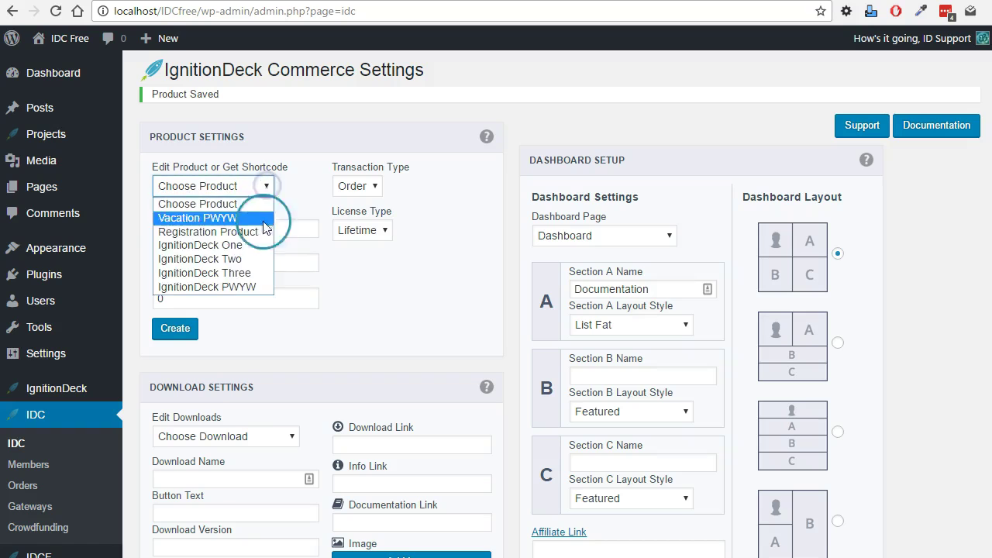
click(256, 259)
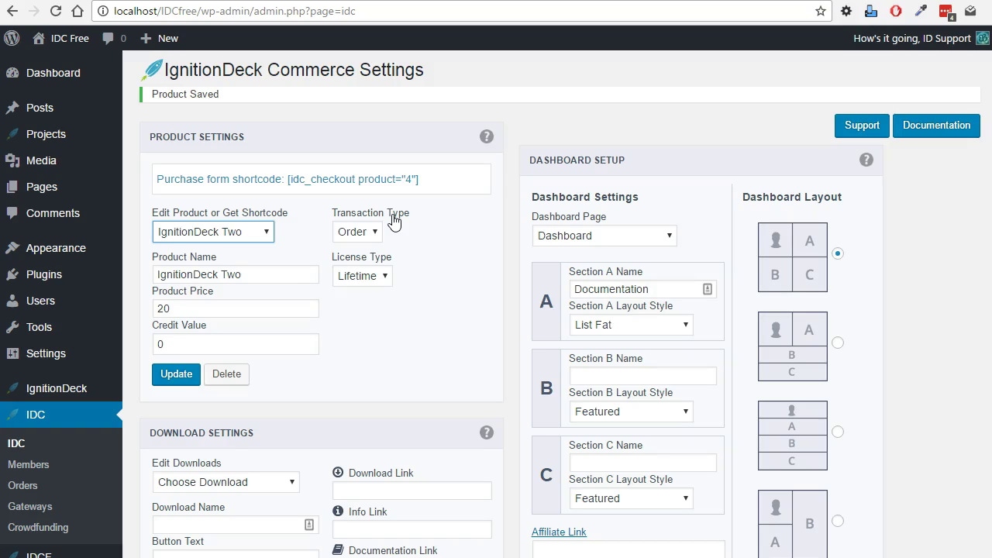
click(264, 231)
click(252, 318)
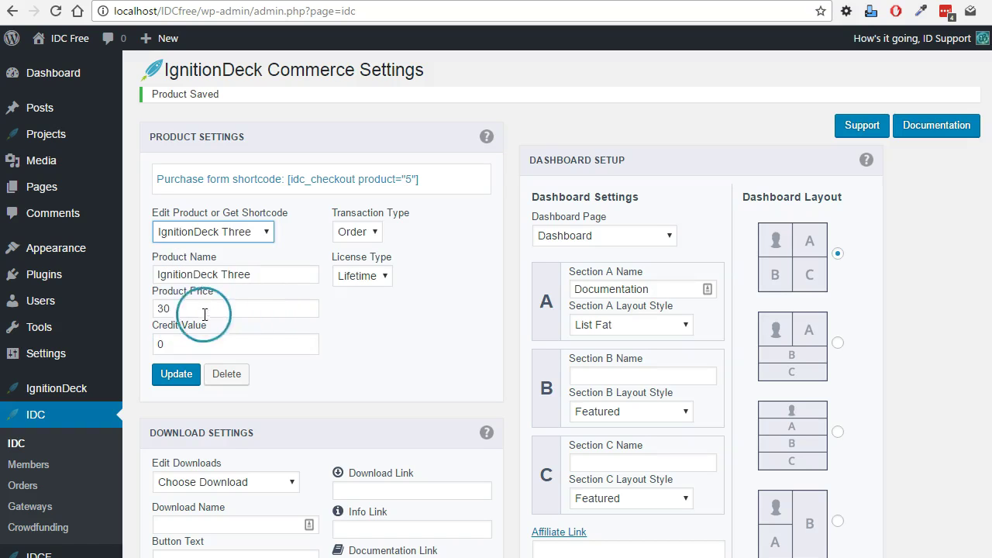
click(265, 229)
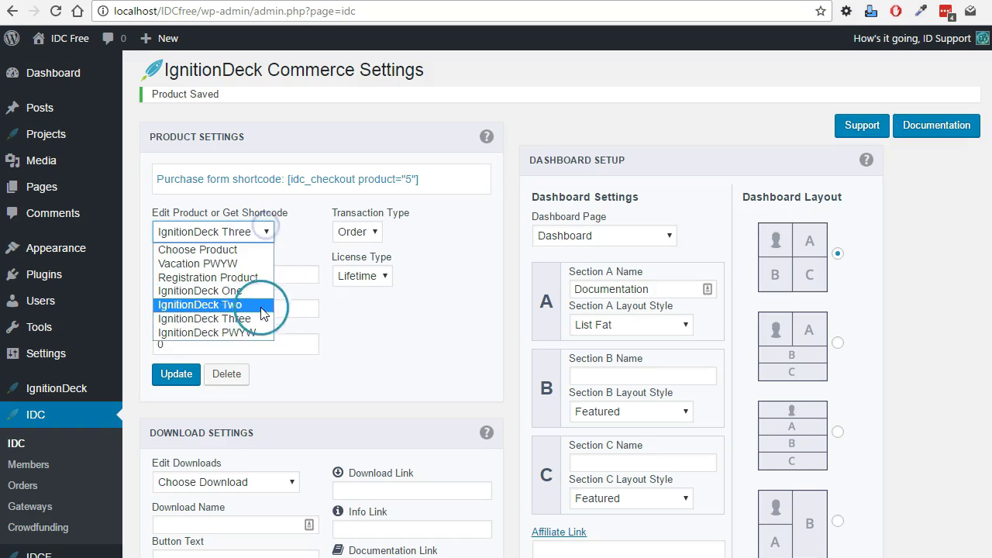
click(252, 329)
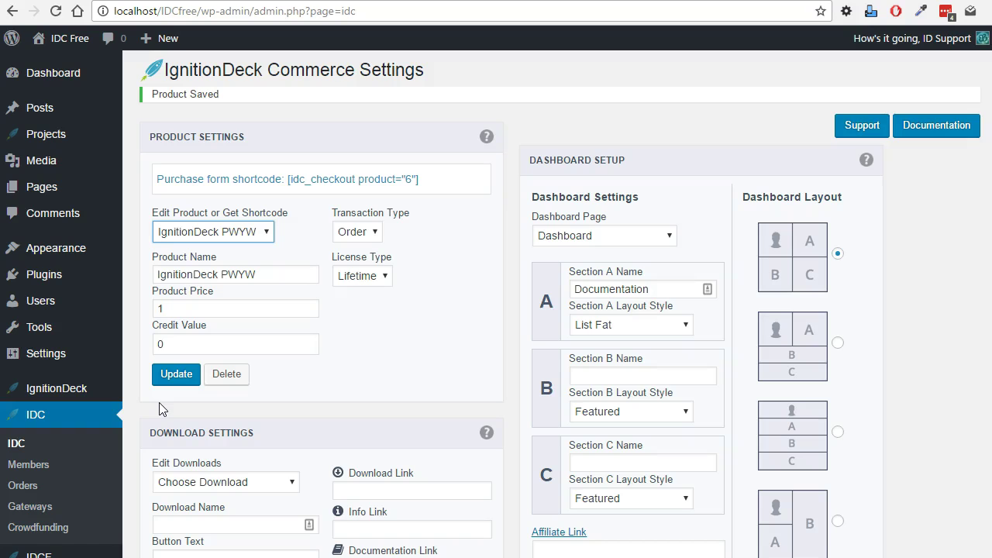
Step: Go to the IDC Crowdfunding settings page
click(38, 528)
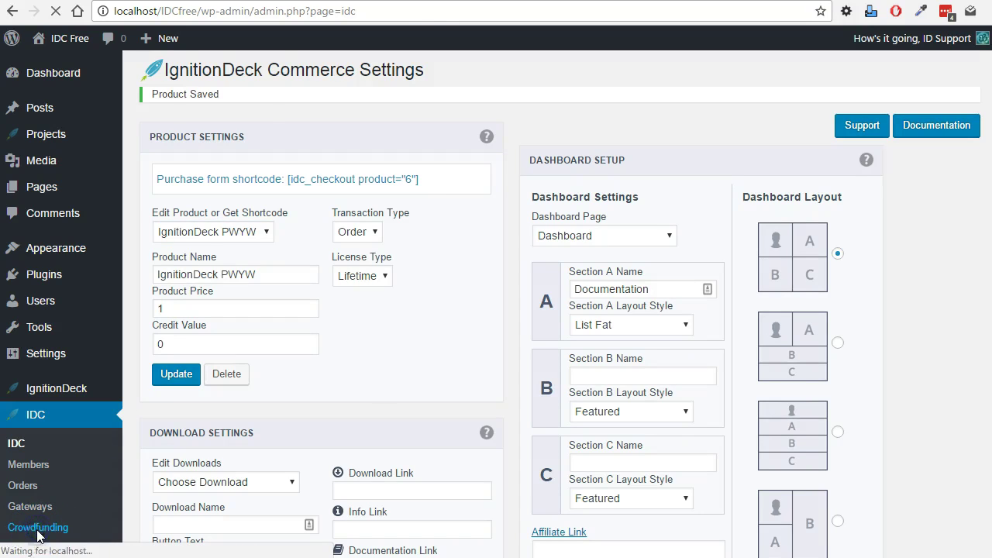
Step: Pair the IgnitionDeck One product with the $10.00 test project level and save
click(268, 244)
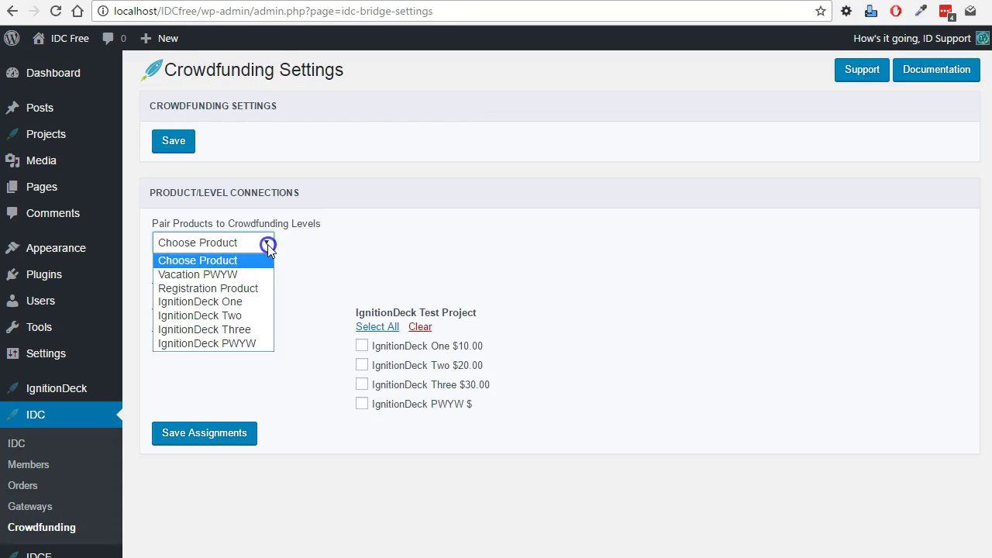
click(255, 303)
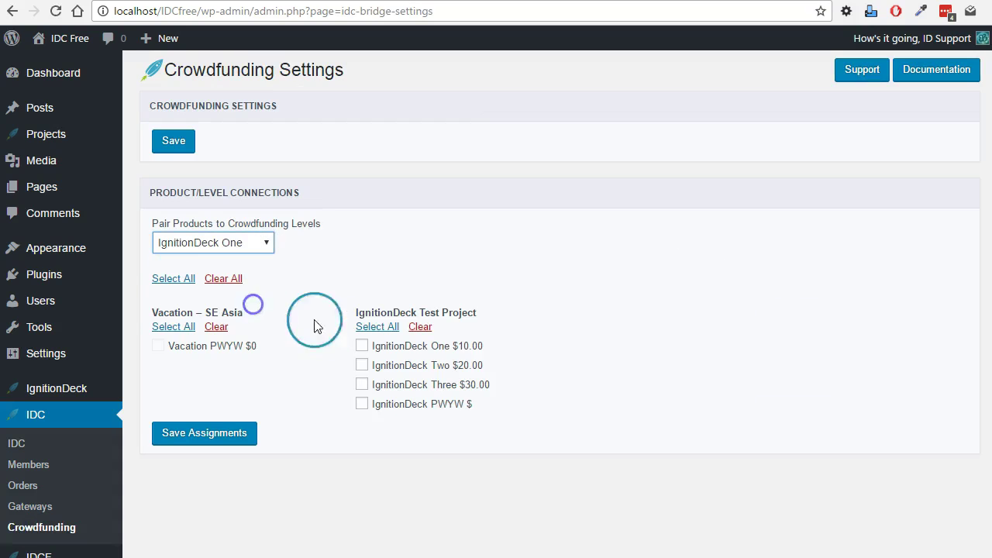
click(362, 346)
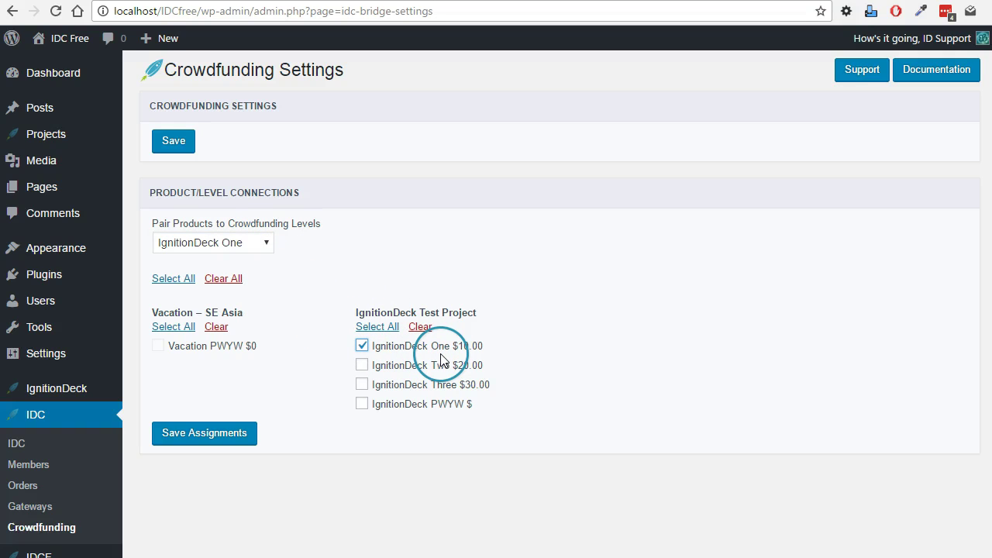
click(220, 436)
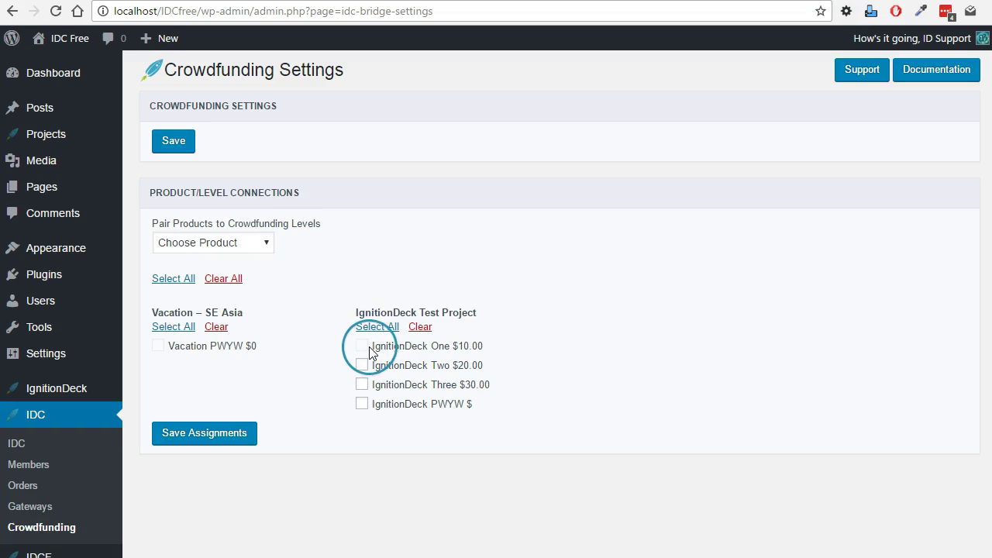
click(362, 348)
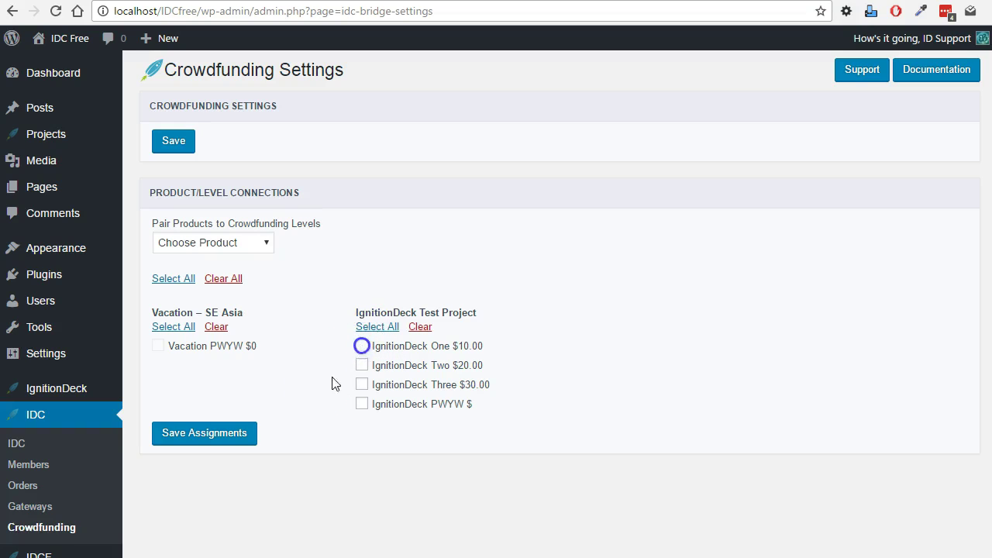
Step: Pair the IgnitionDeck Two product with the $20.00 level and save
click(265, 245)
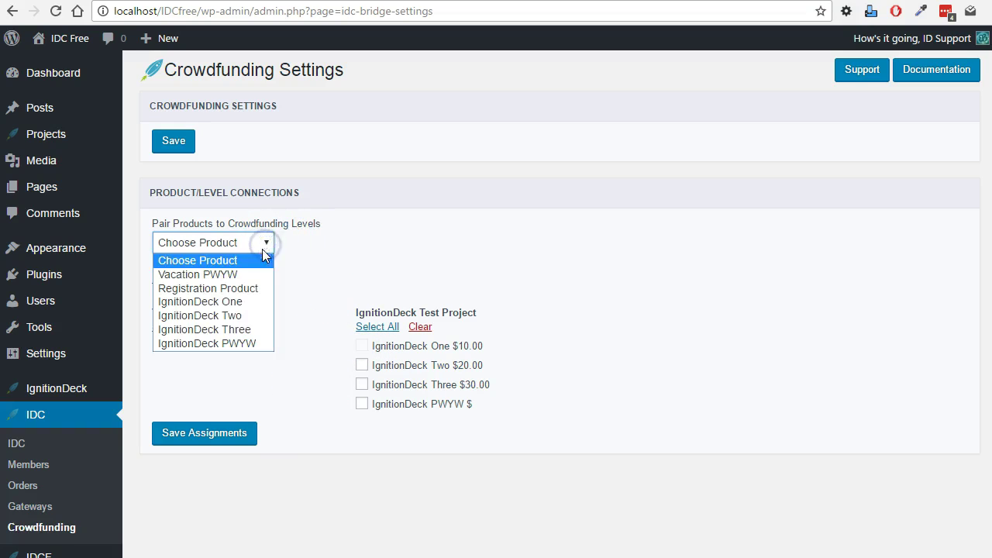
click(233, 315)
click(363, 365)
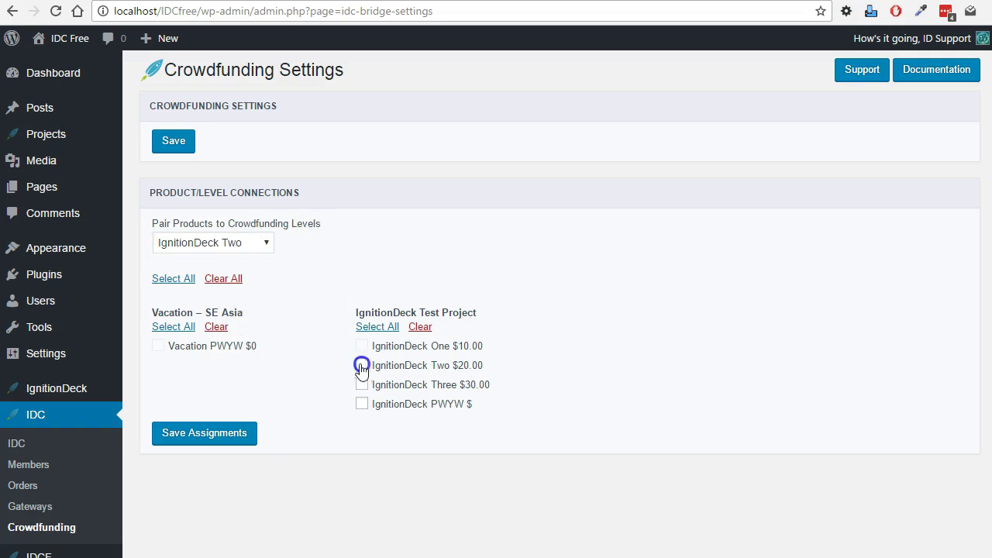
click(246, 434)
click(298, 286)
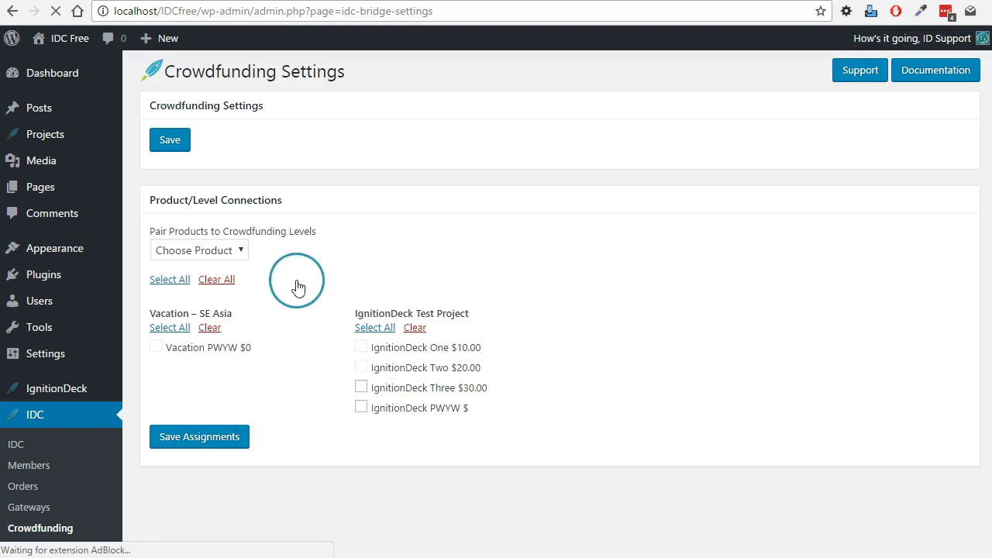
Step: Pair the IgnitionDeck Three product with the $30.00 level and save
click(247, 246)
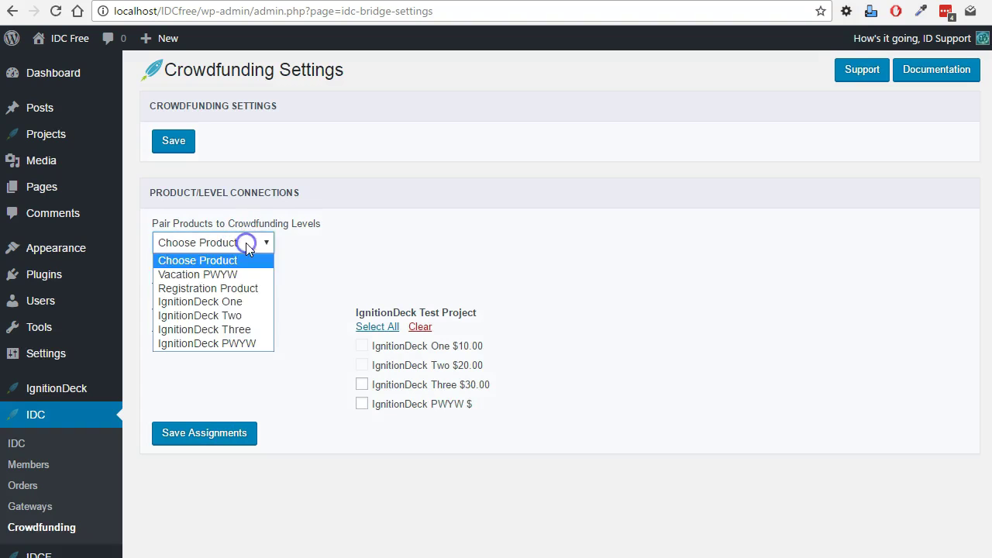
click(264, 325)
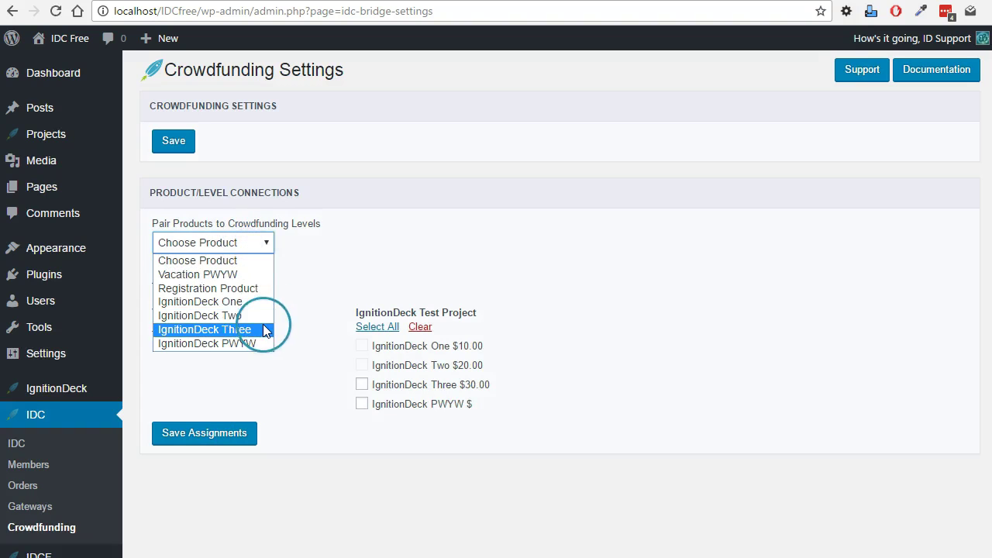
click(362, 385)
click(248, 434)
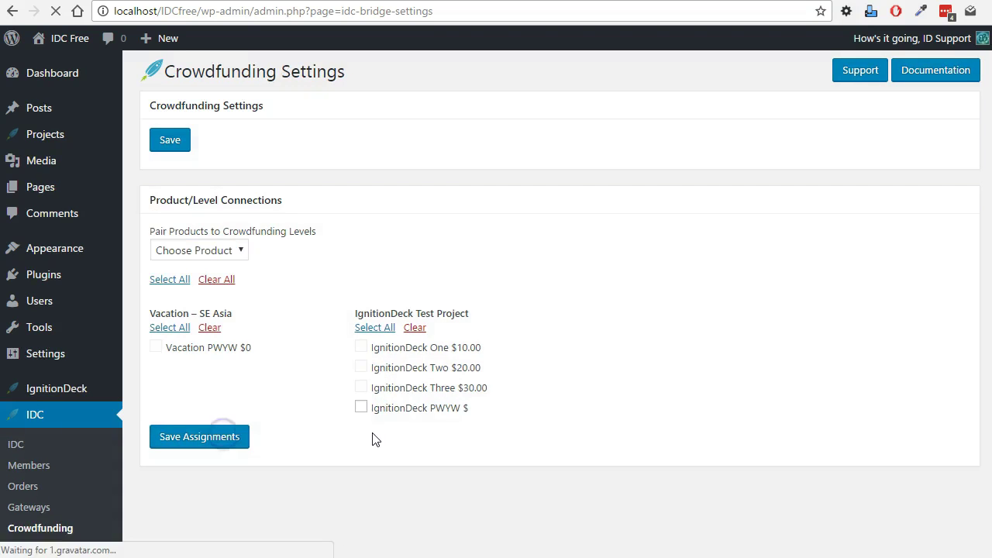
click(295, 269)
Step: Pair the IgnitionDeck PWYW product with the pay-what-you-want level and save
click(245, 244)
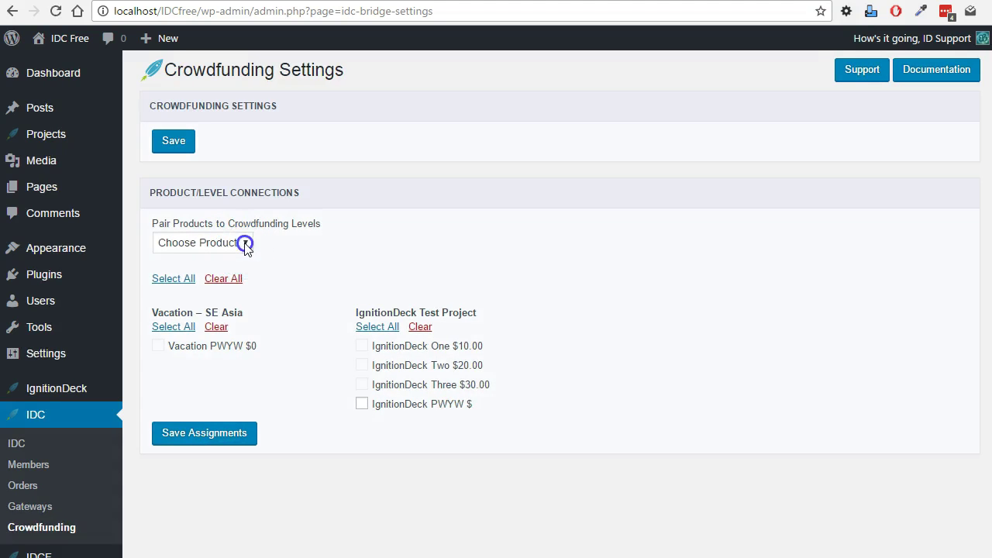
click(240, 346)
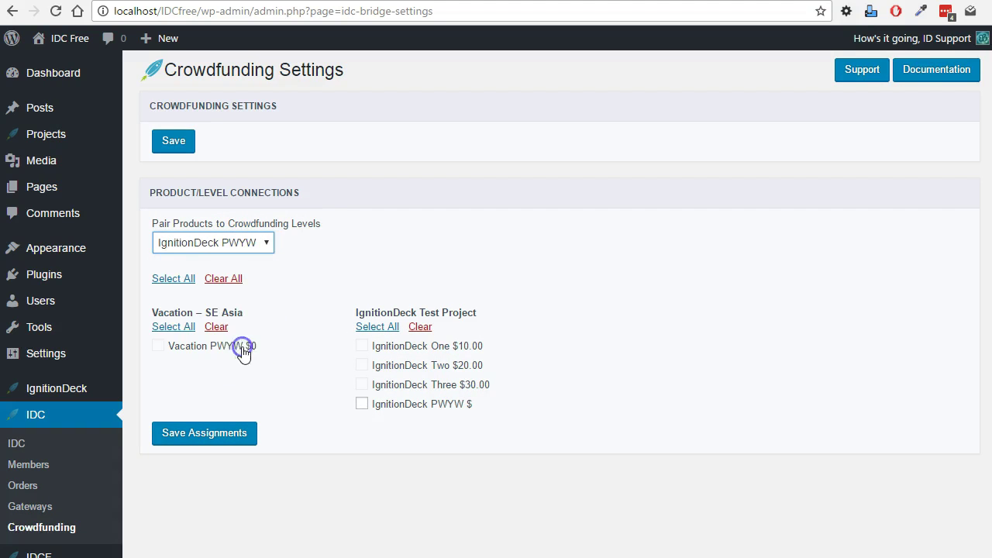
click(374, 406)
click(245, 434)
click(379, 478)
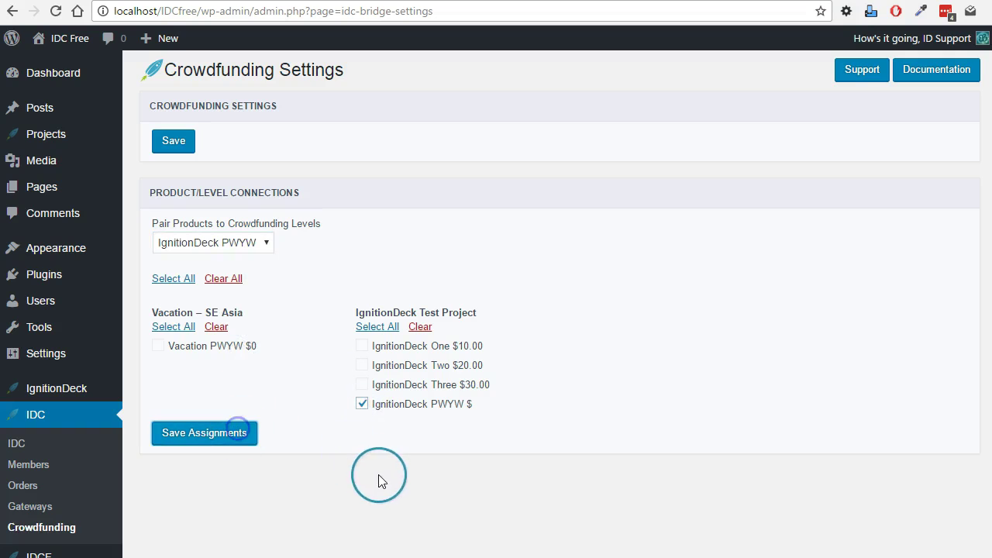
click(362, 348)
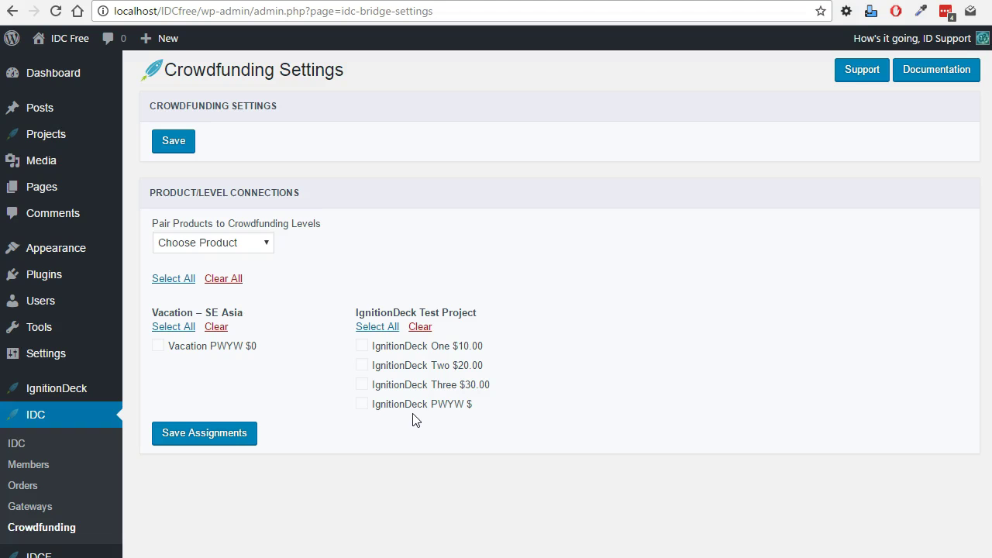
Step: Visit the live IgnitionDeck Test Project page and look over its One, Two, Three and PWYW levels
mouse_move(73, 43)
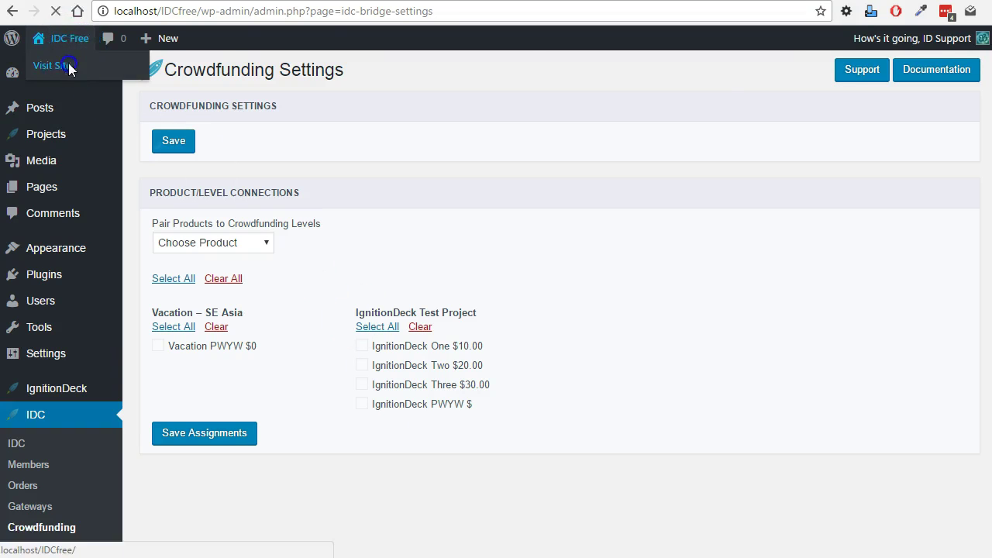
click(68, 64)
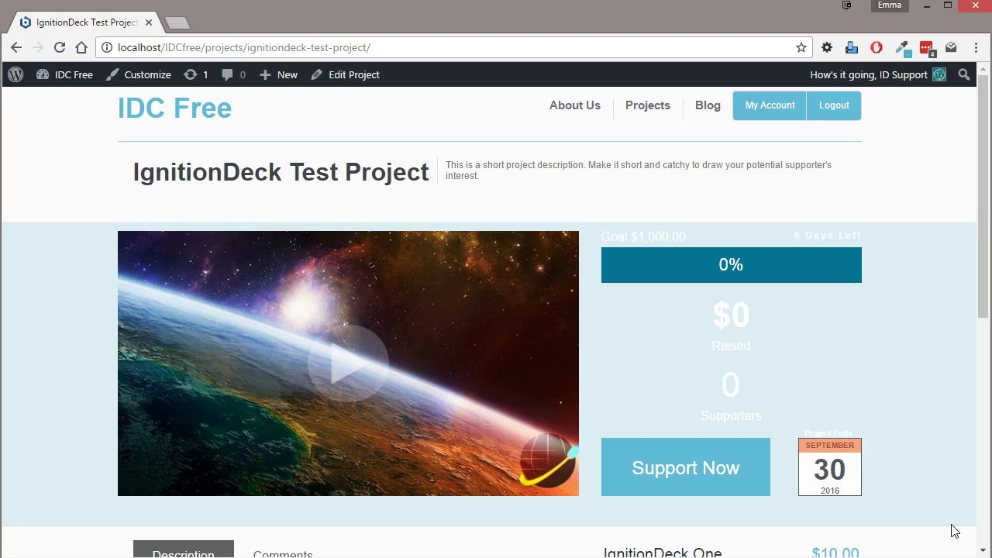
scroll(955, 447, down, 4)
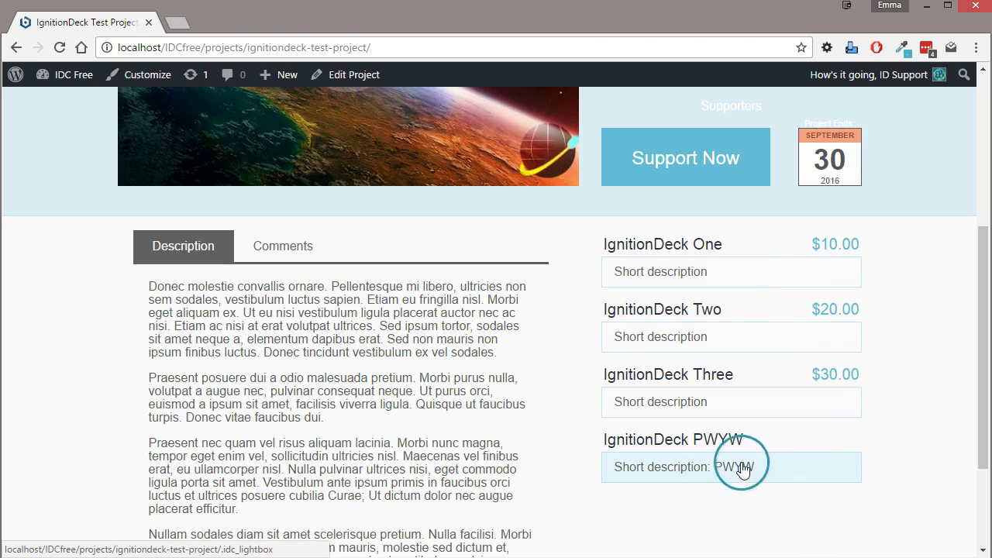
scroll(892, 454, up, 2)
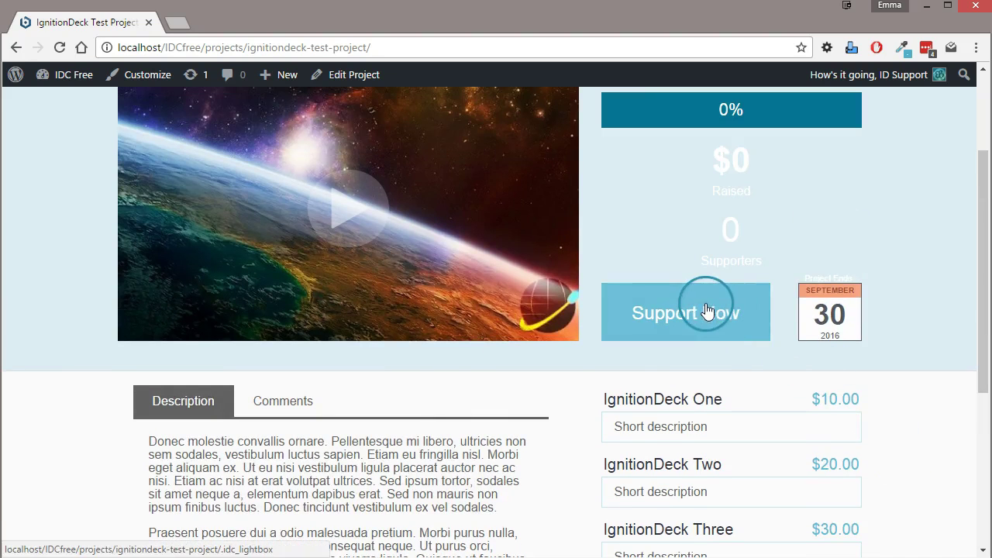
Step: Support the project at the IgnitionDeck PWYW level with a total of 100 and continue
click(706, 304)
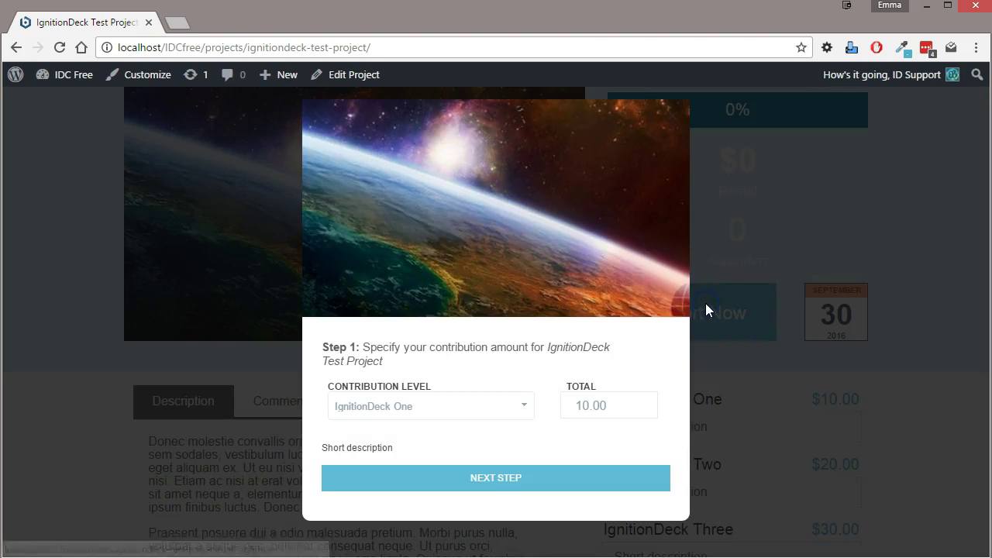
click(525, 406)
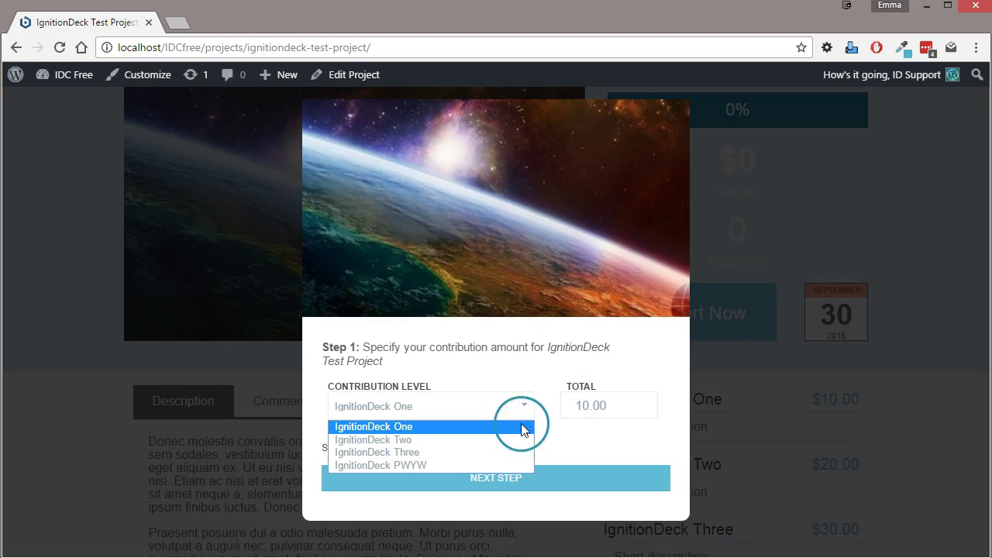
click(518, 468)
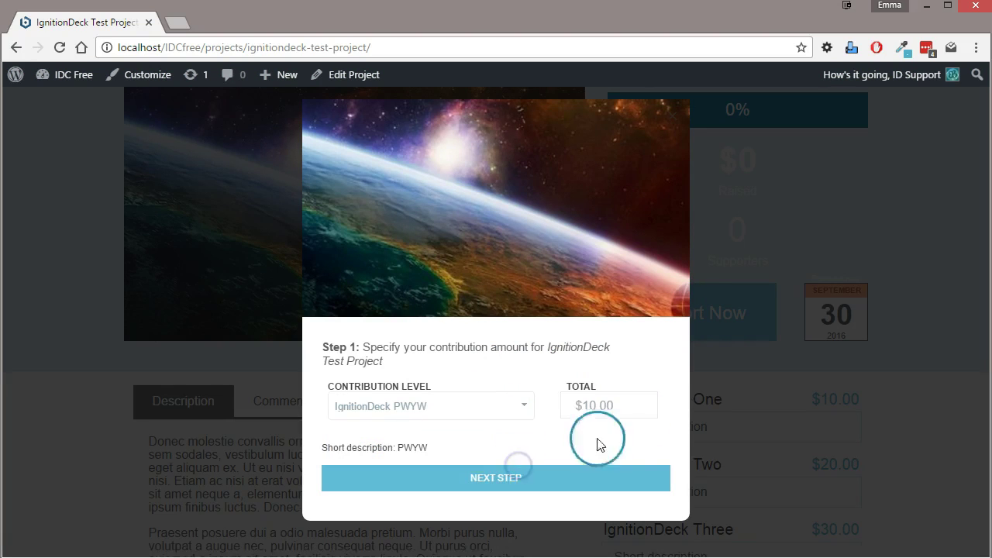
click(618, 404)
text(100)
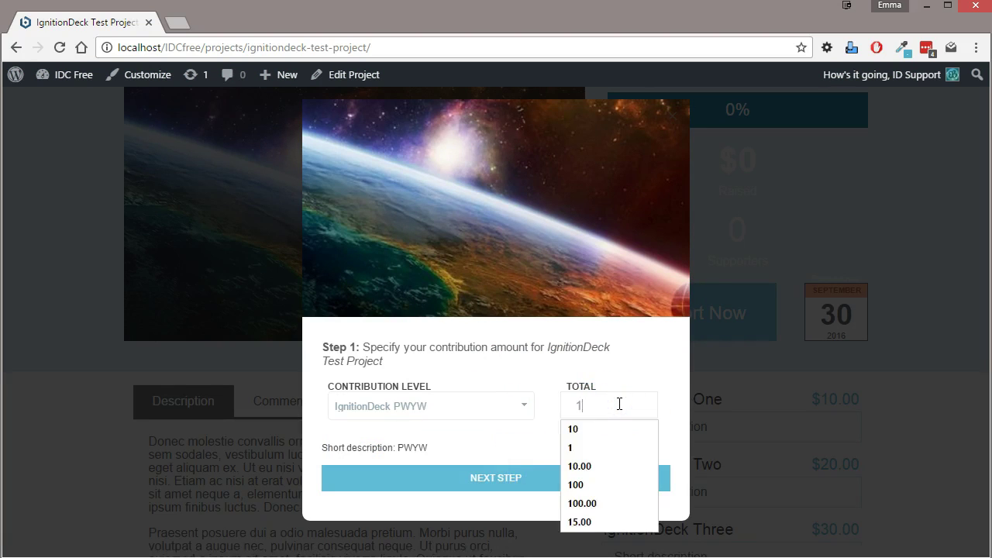
click(460, 476)
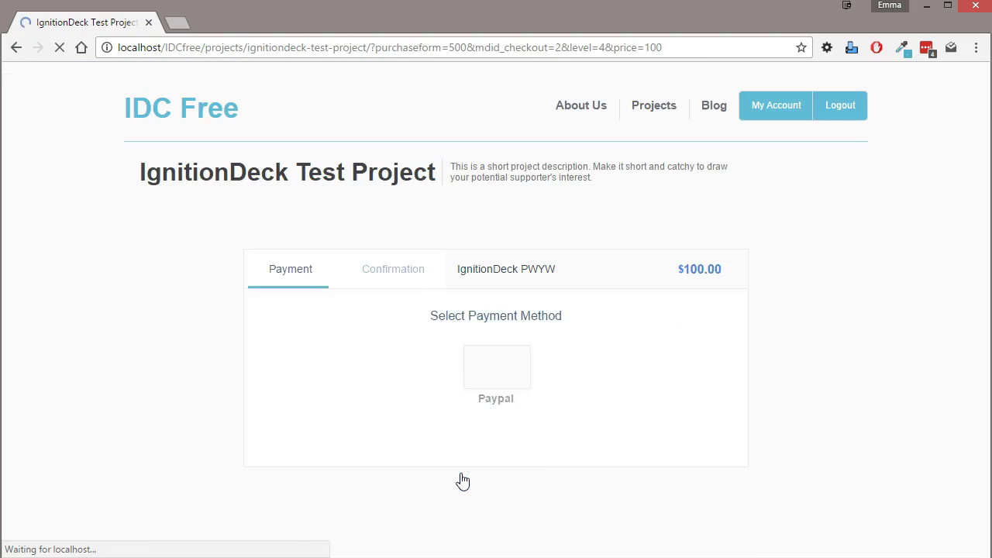
Step: Pay the $100.00 IgnitionDeck PWYW order with PayPal
click(971, 517)
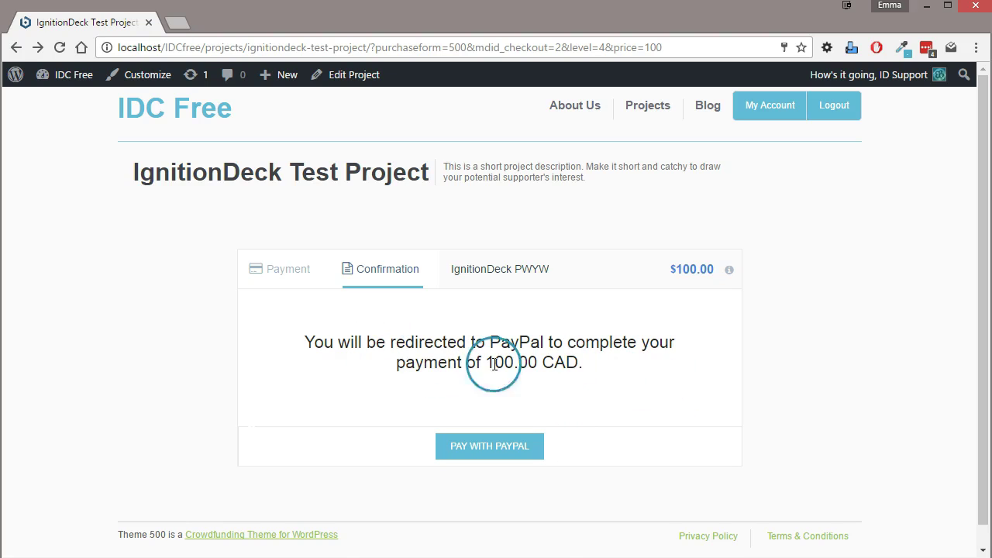
click(538, 445)
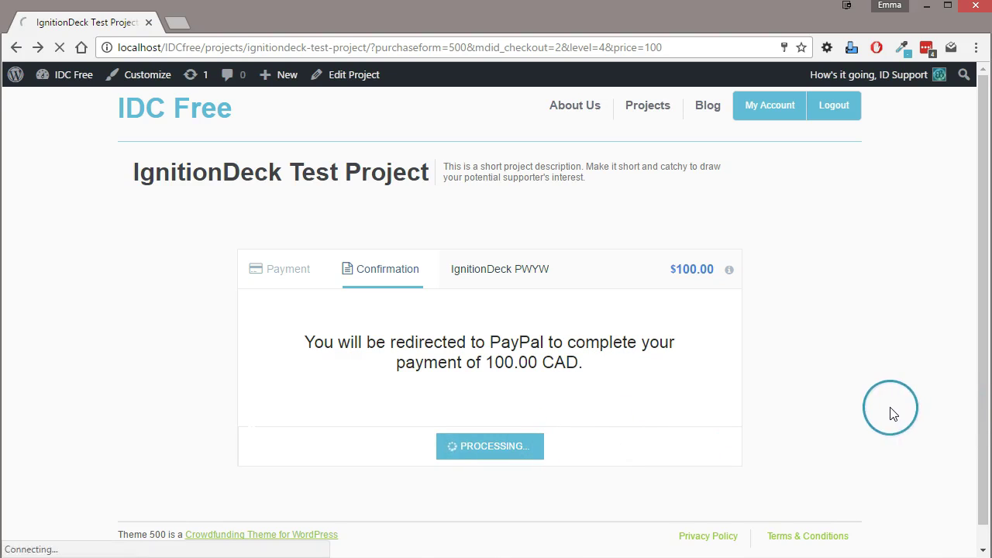